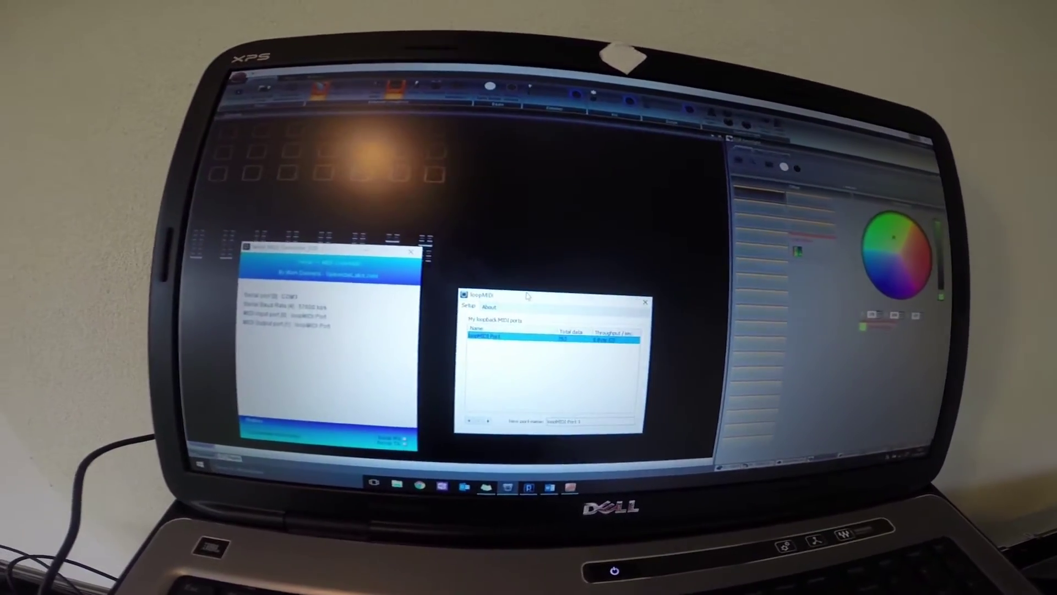
Step: Bring the lighting controller page forward and open an item's properties on it
left_click(487, 178)
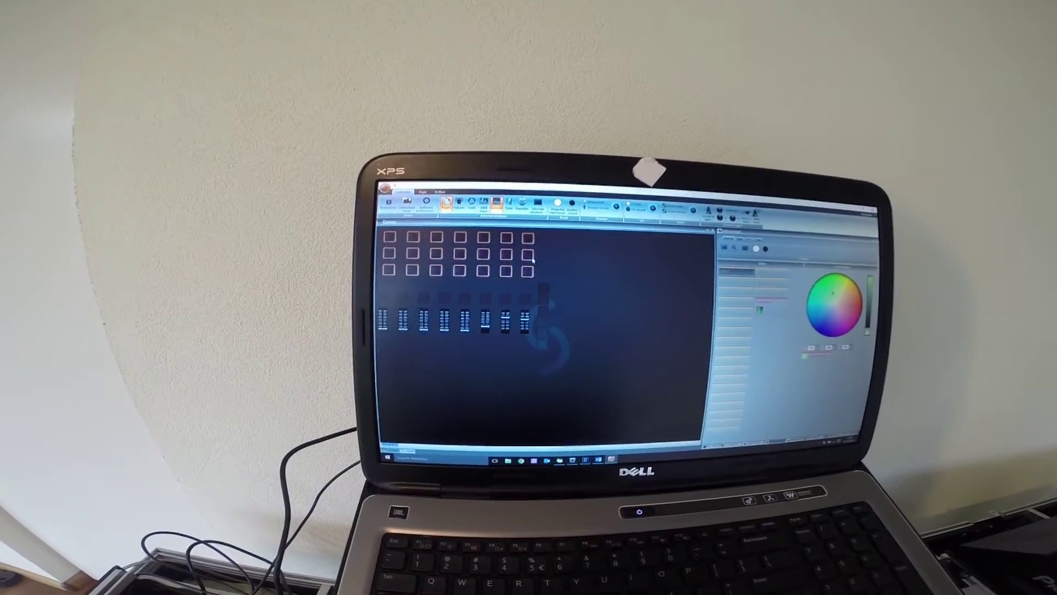
double_click(533, 259)
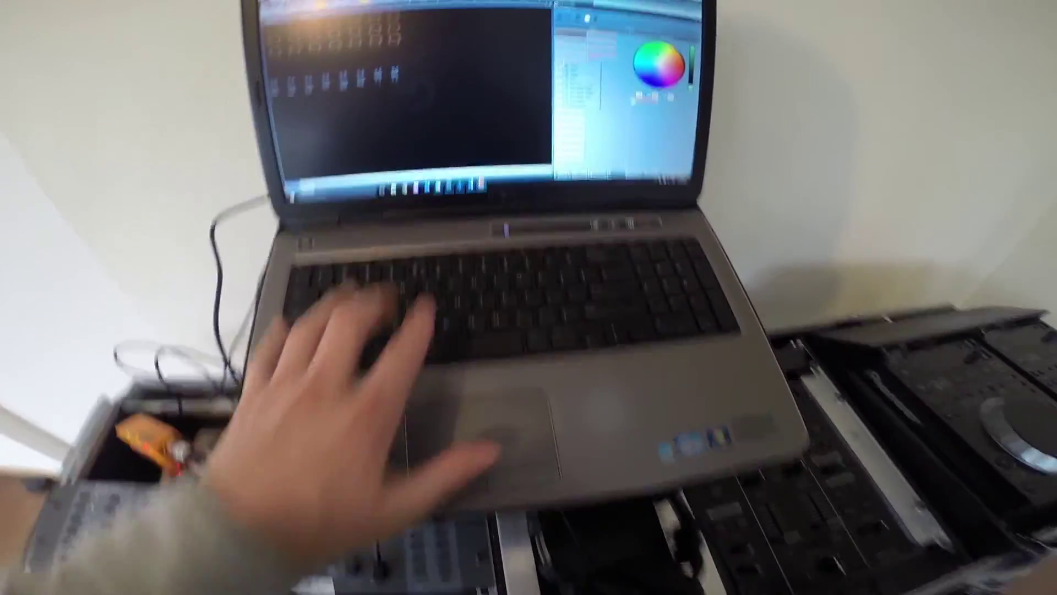
Step: Show the context actions for a scene in the RGB backlight panel
right_click(570, 67)
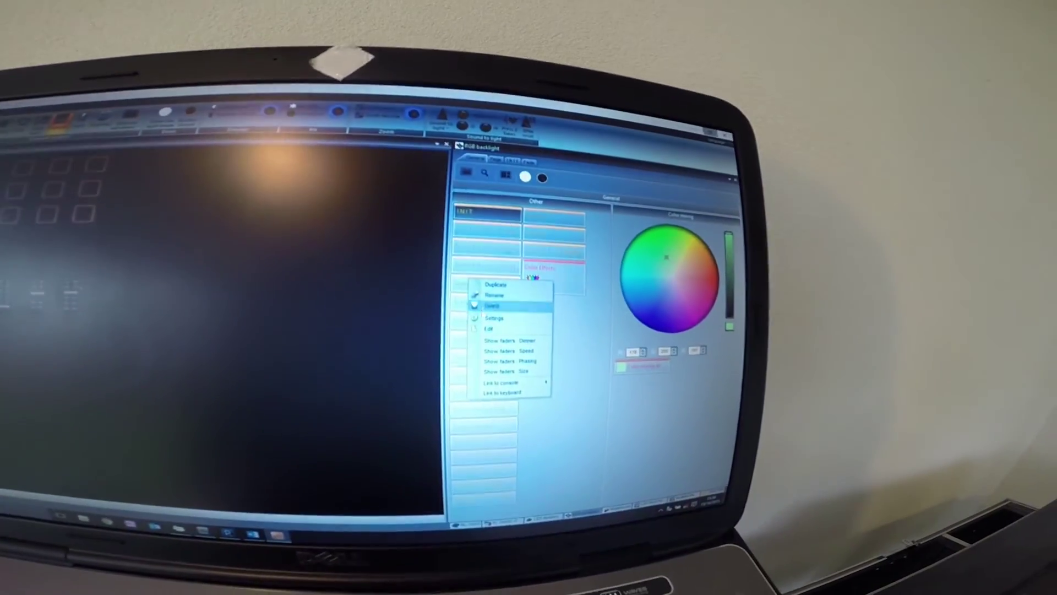